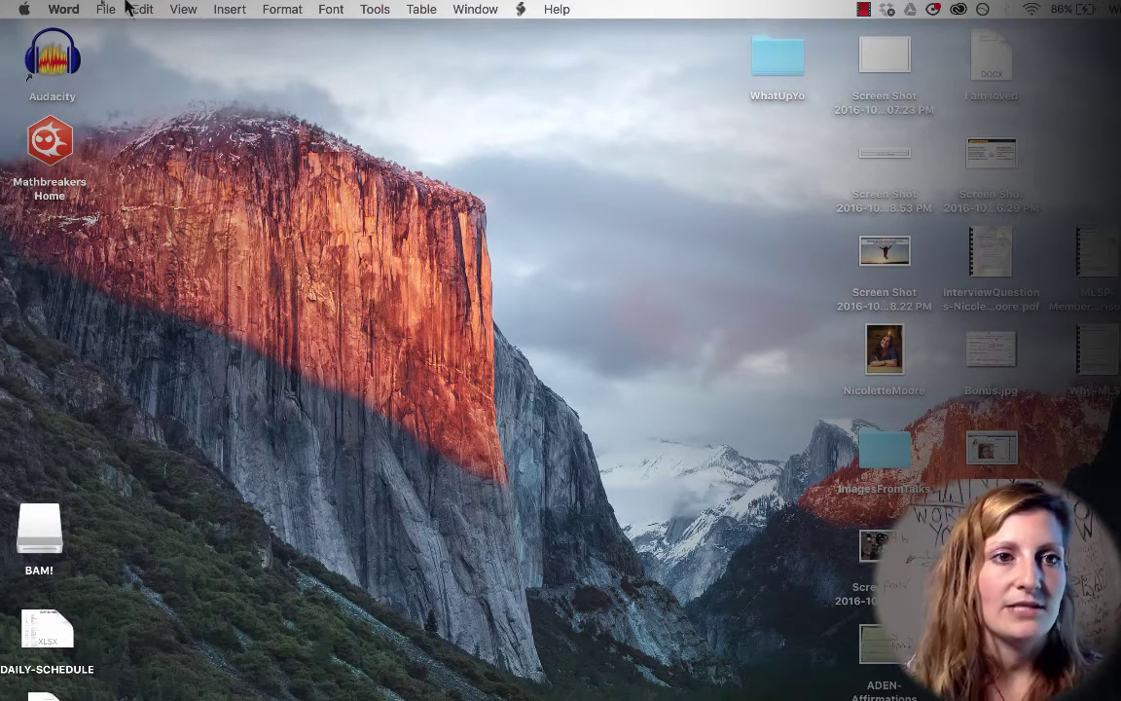
Drag the Audacity desktop icon from the top-left corner toward the middle of the desktop
left_click_drag(56, 60, 467, 112)
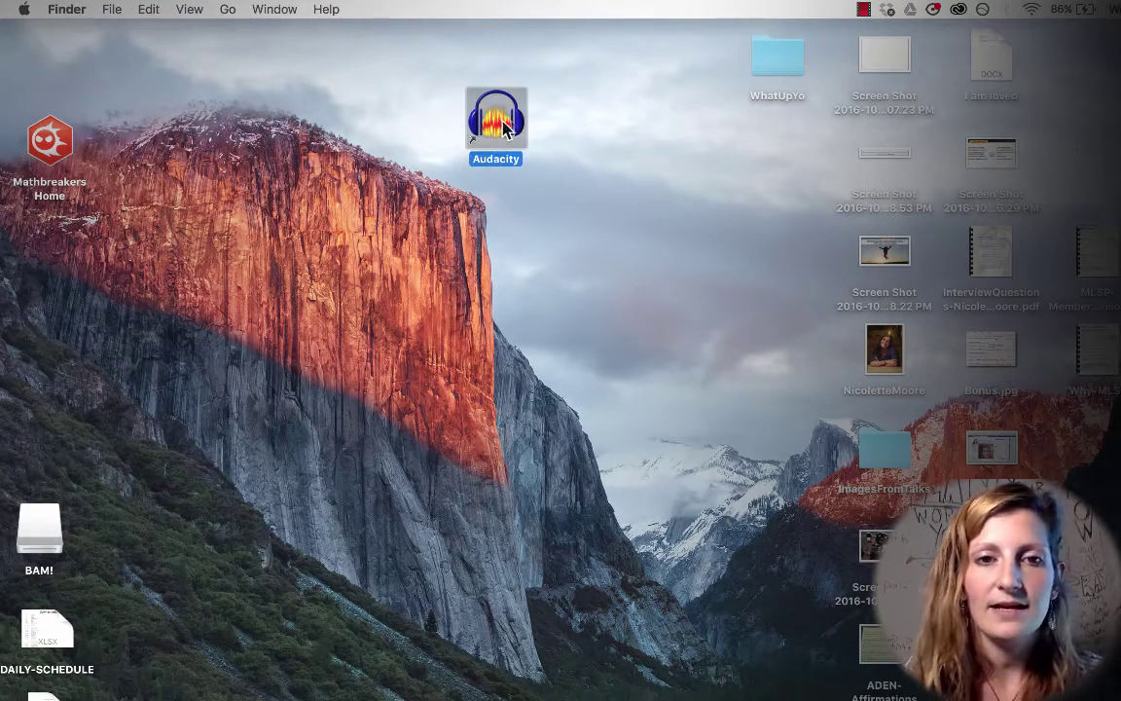
Launch Audacity, dismiss its welcome message, and start recording narration from the built-in microphone
double_click(462, 126)
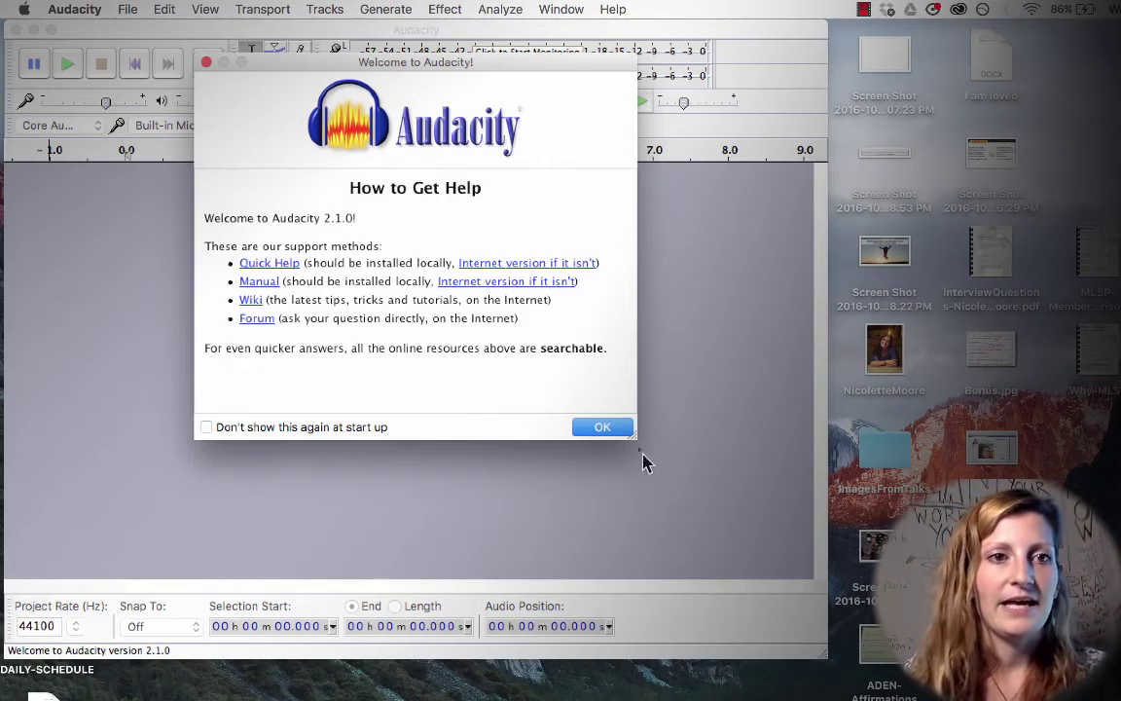
left_click(603, 428)
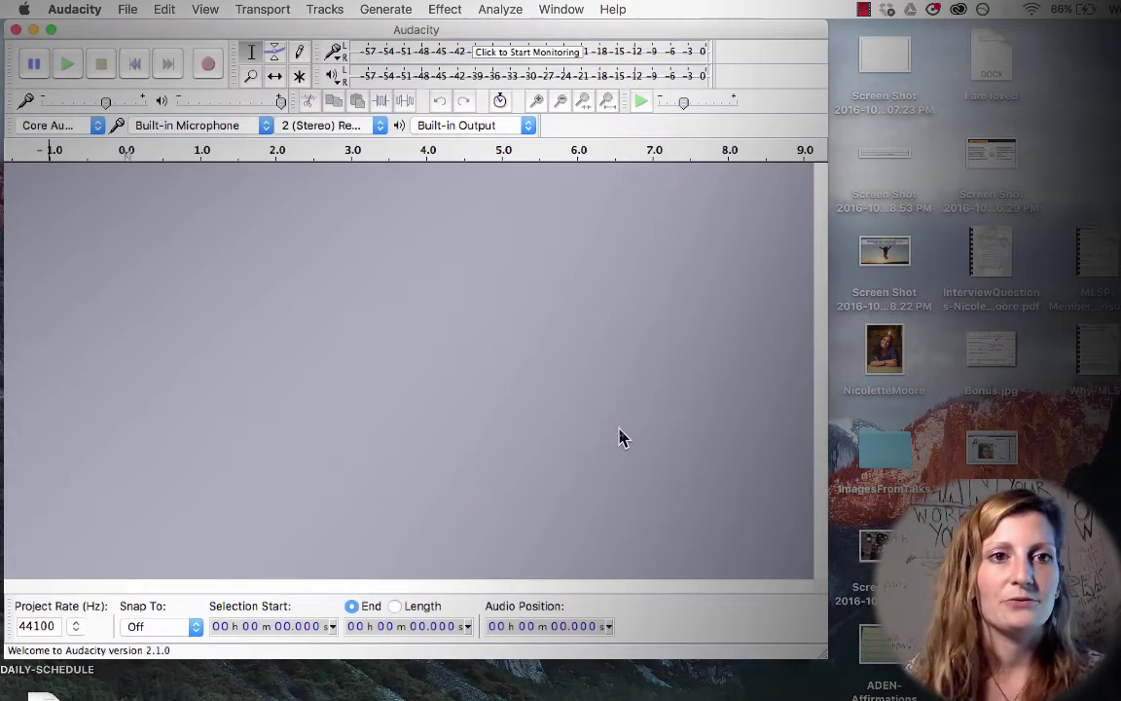
left_click(208, 64)
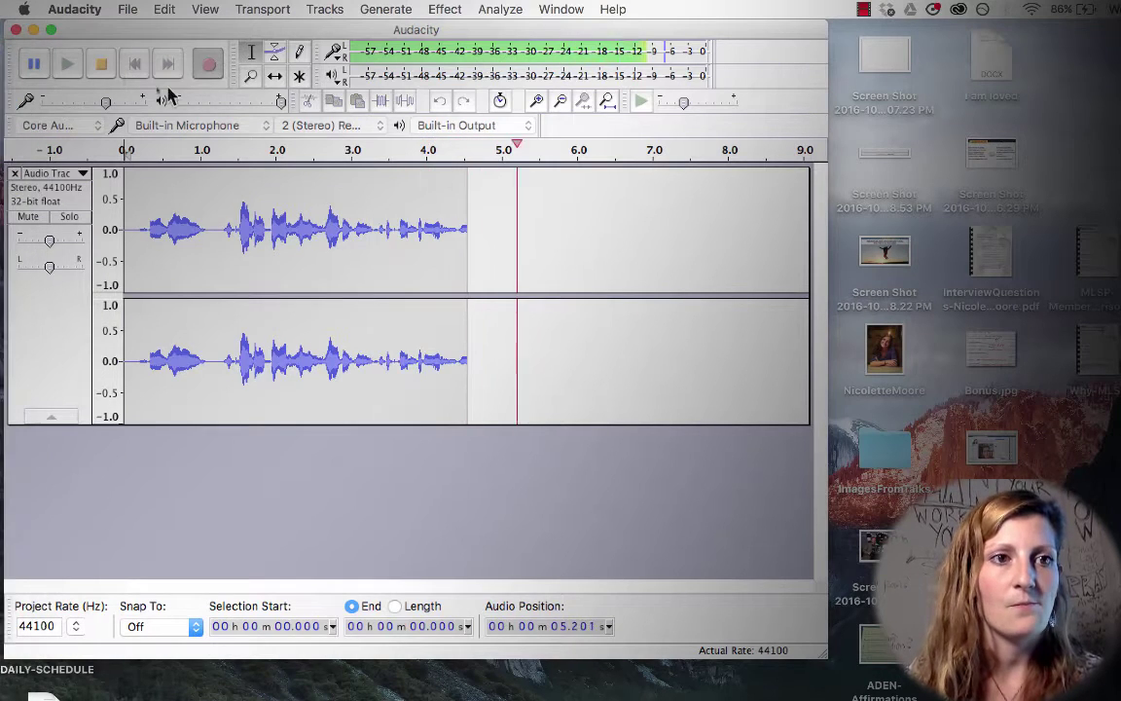
Bring up the Personal Branding deck, advance two slides to OBJECTIVE ADVERTISING, then return to Audacity
mouse_move(16, 486)
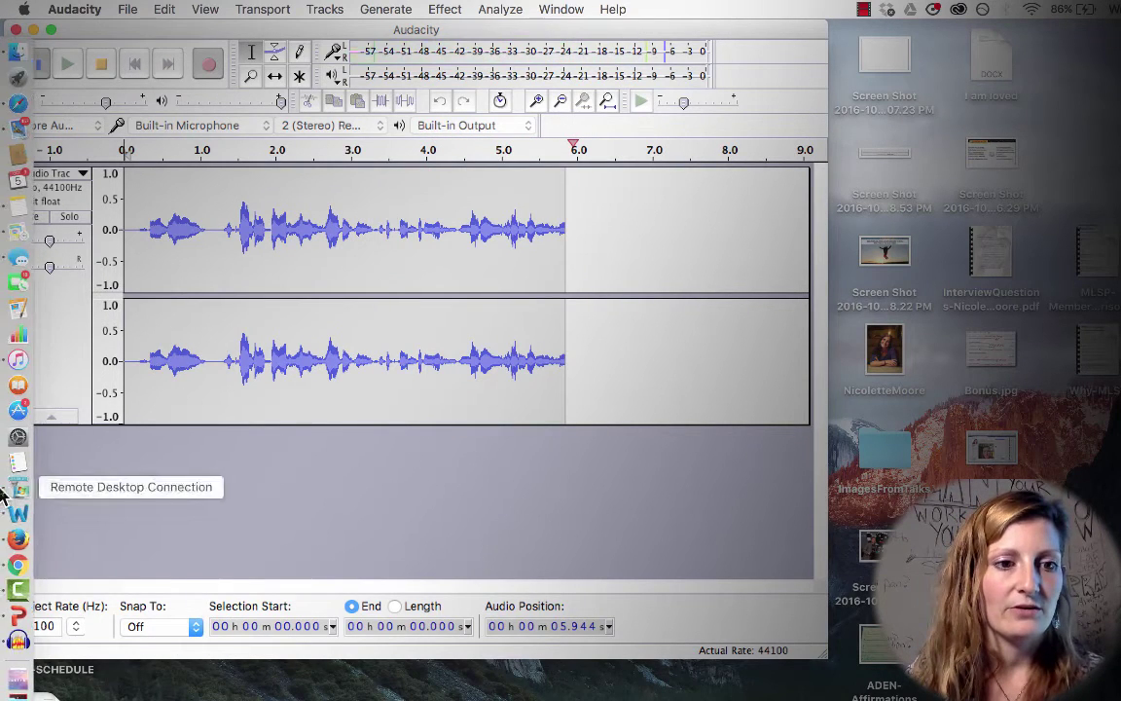
left_click(17, 616)
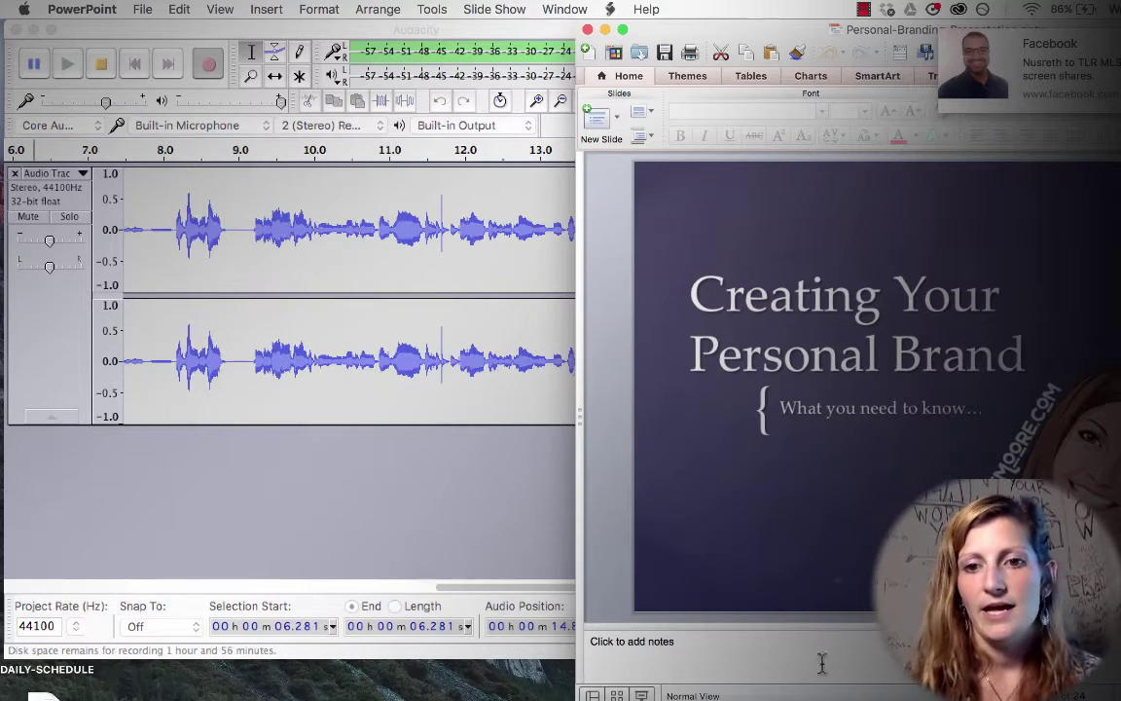
key("Page_Down")
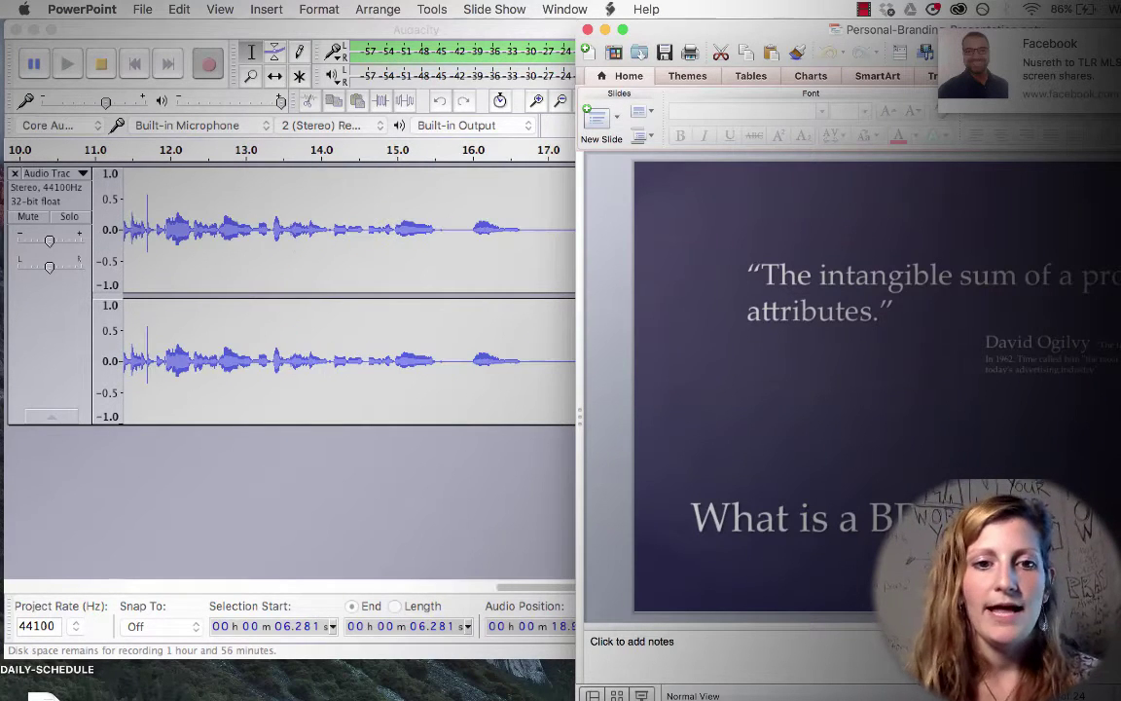
key("Page_Down")
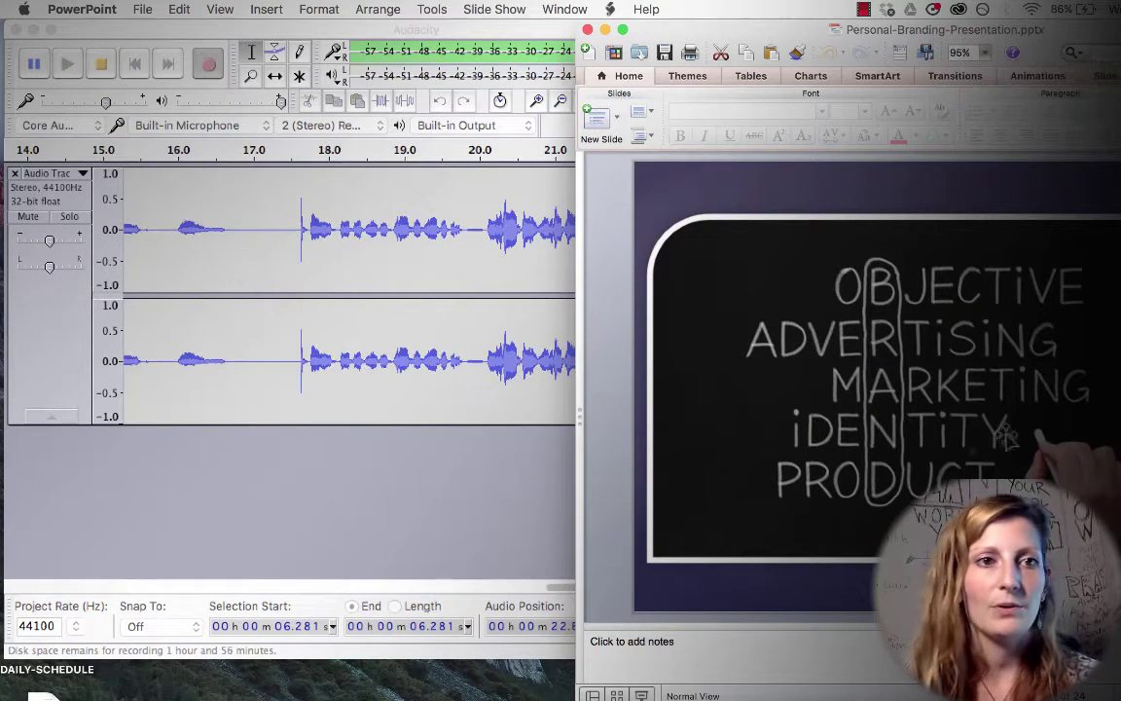
left_click(401, 351)
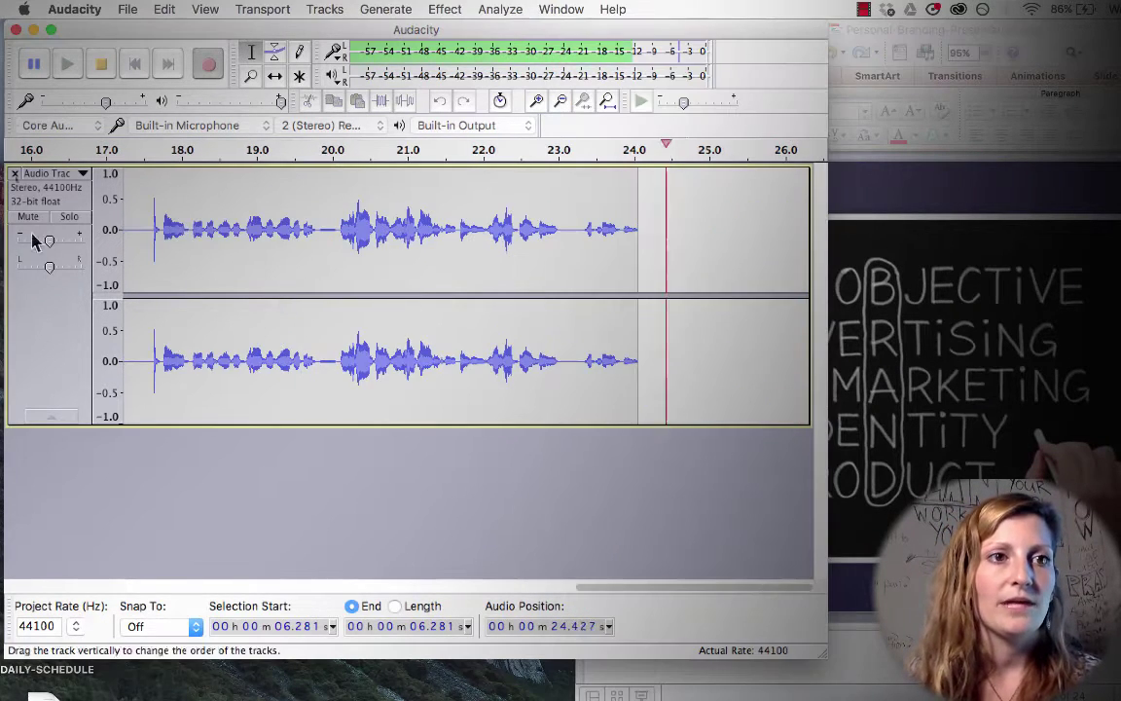
Stop the narration, quit Audacity without saving, and move the PowerPoint window toward the screen centre
left_click(13, 30)
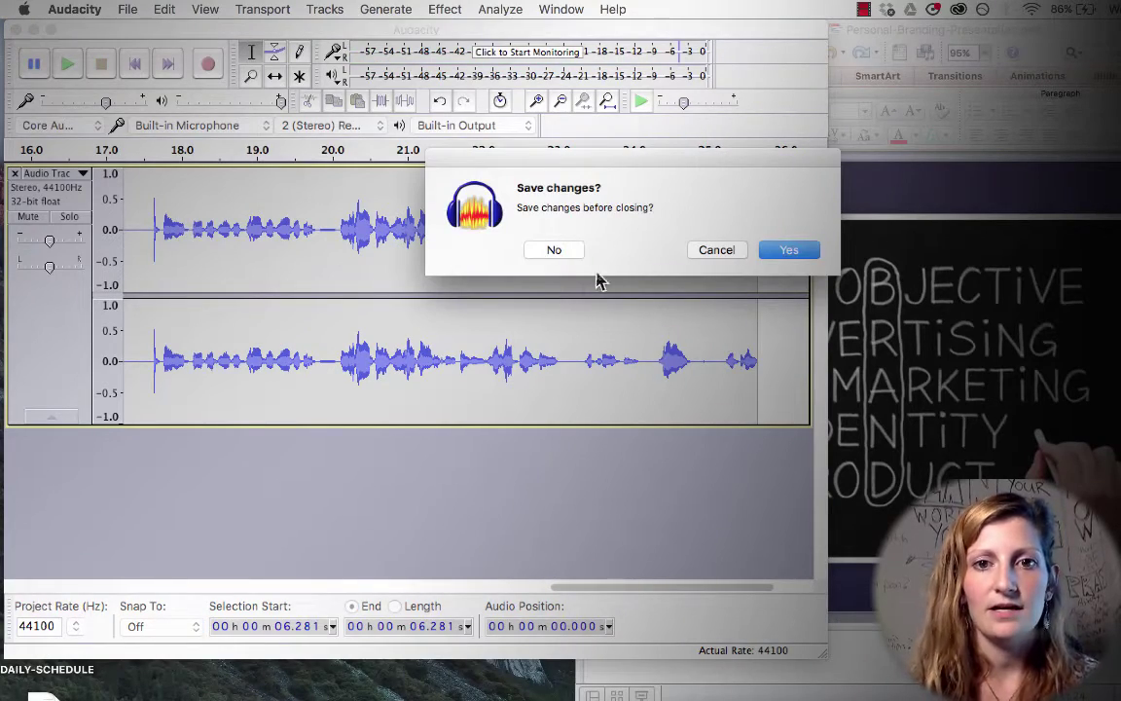
left_click(547, 250)
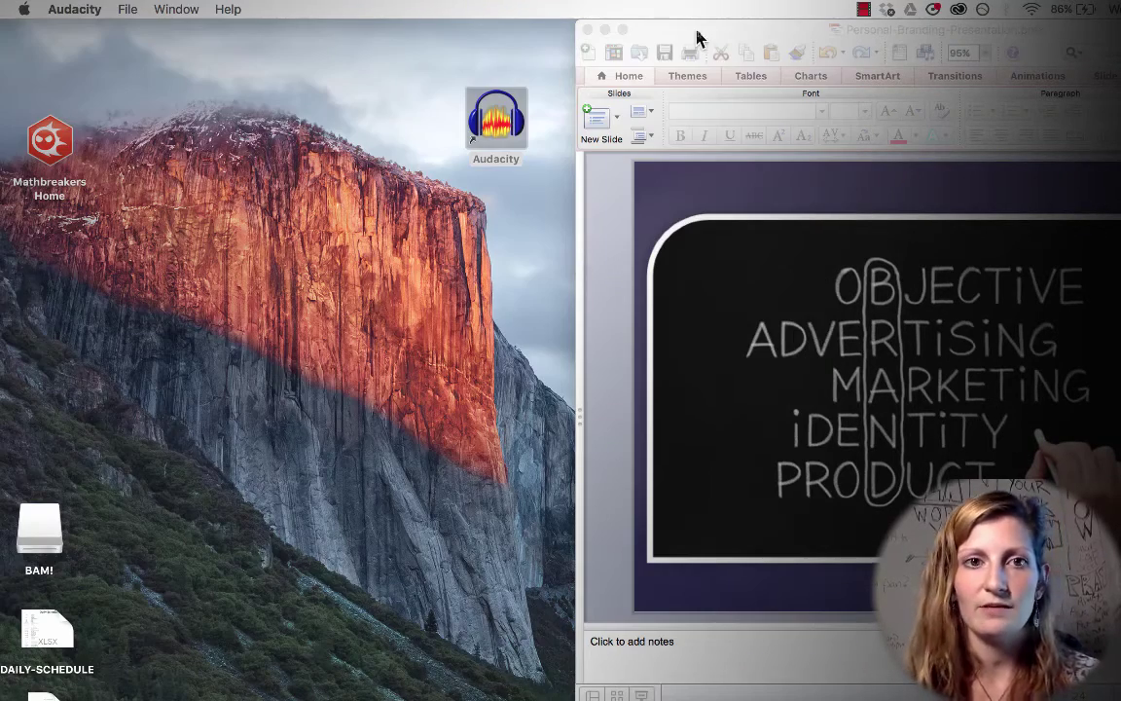
left_click_drag(697, 29, 368, 13)
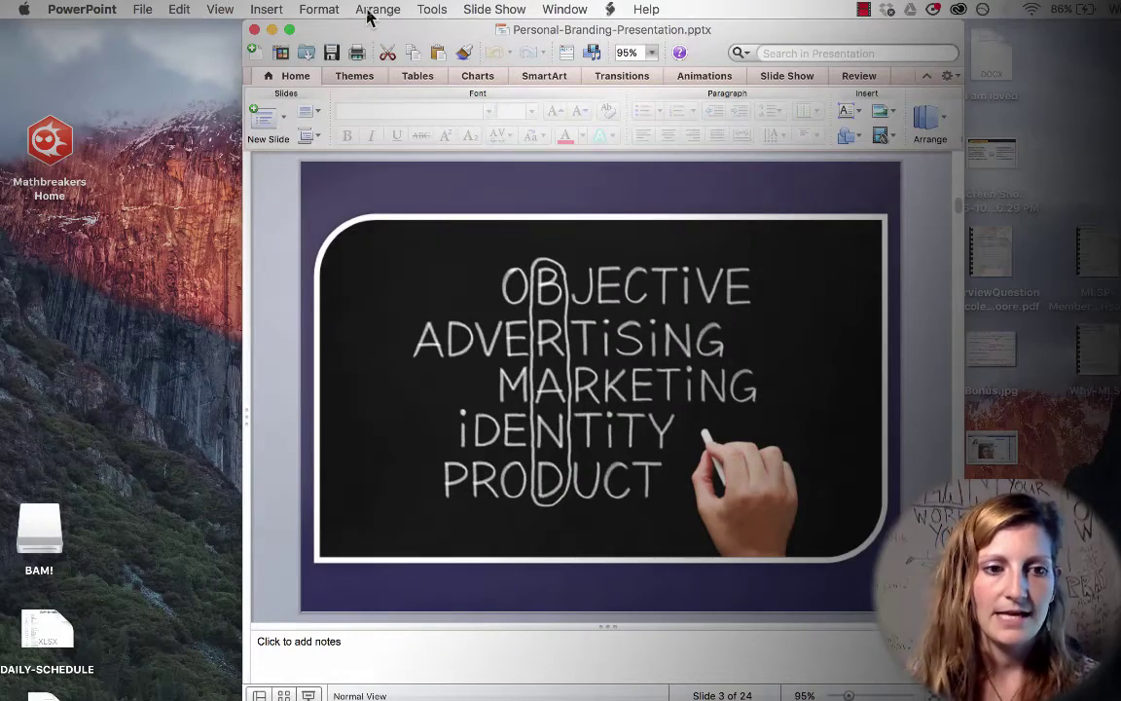
mouse_move(8, 637)
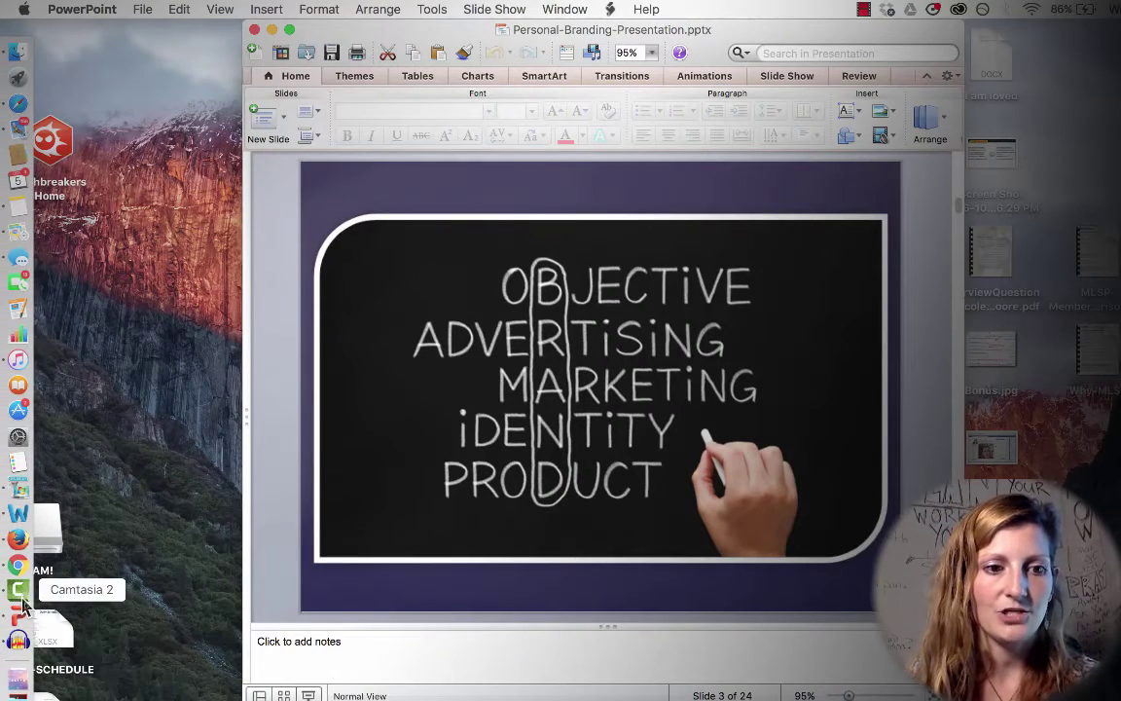
right_click(15, 605)
left_click(155, 433)
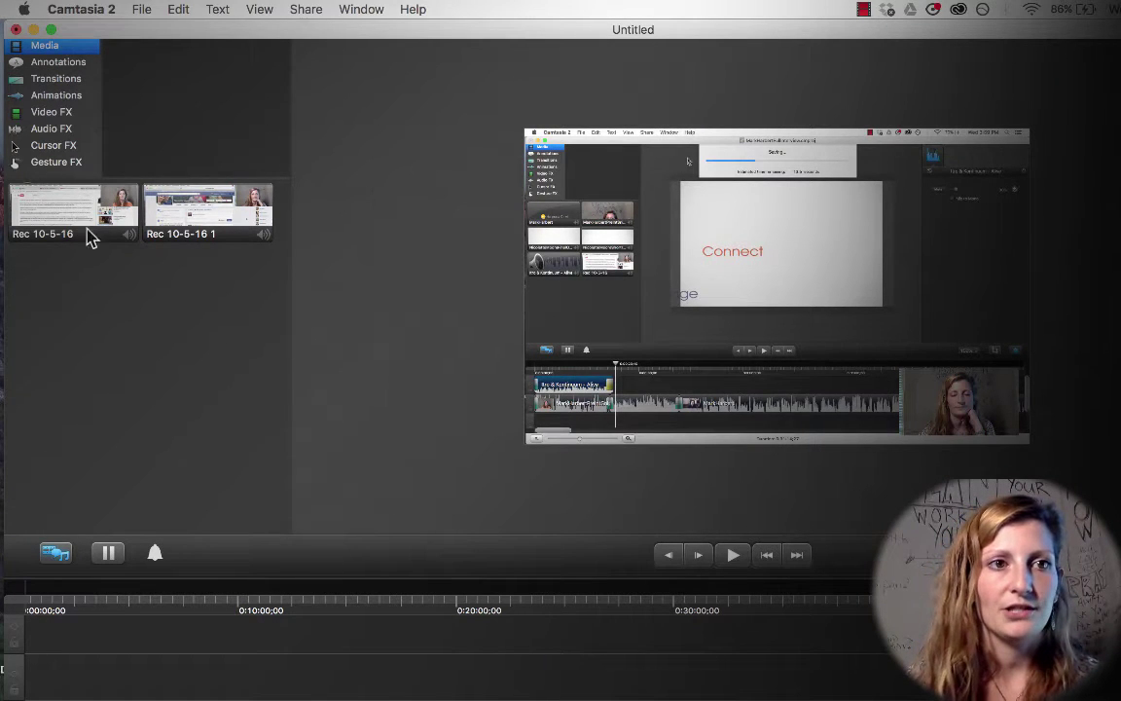
left_click(34, 30)
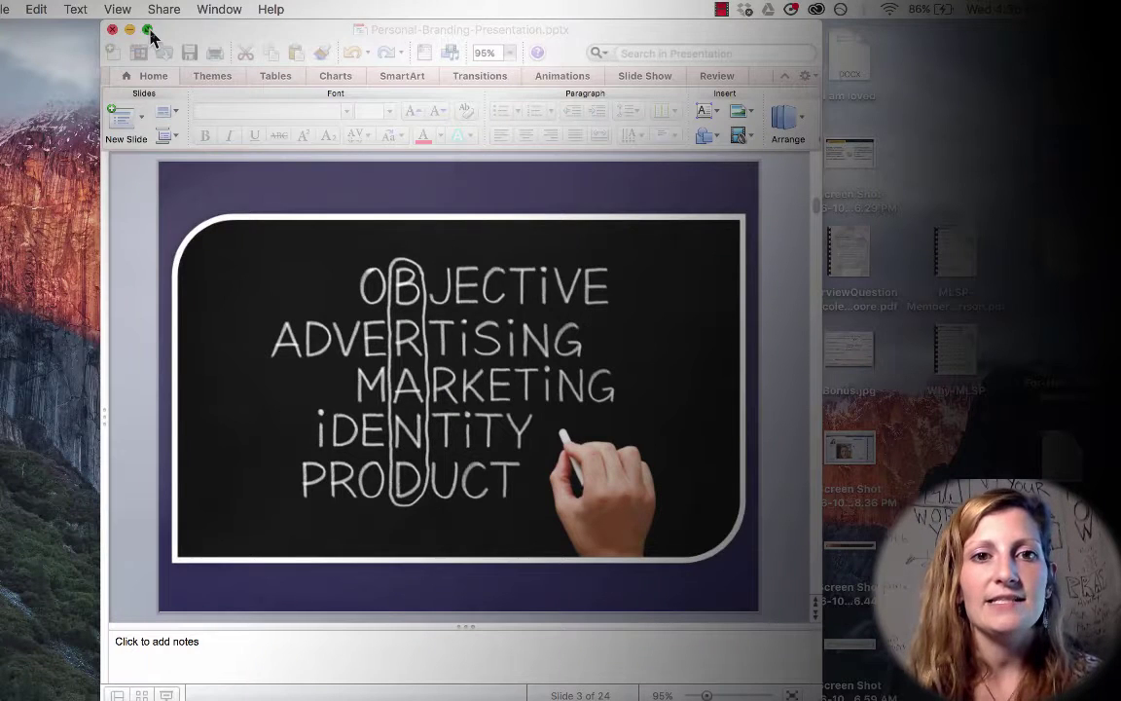
Make the Personal-Branding-Presentation window full screen and play the slideshow
left_click(150, 30)
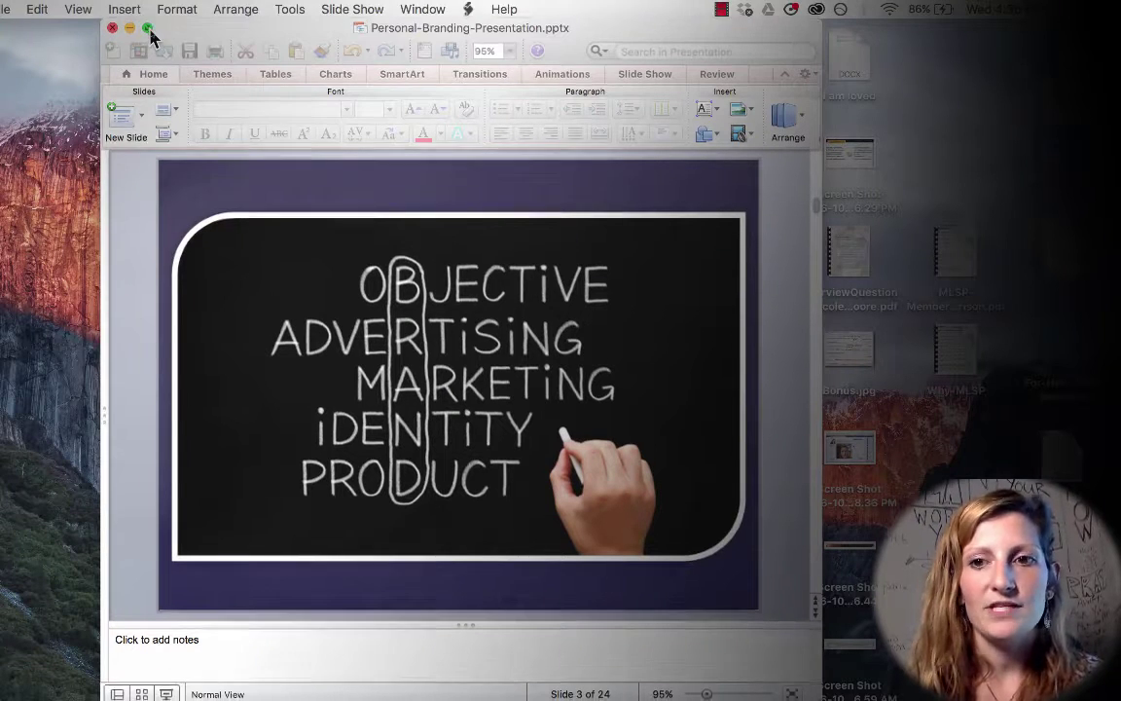
left_click(147, 28)
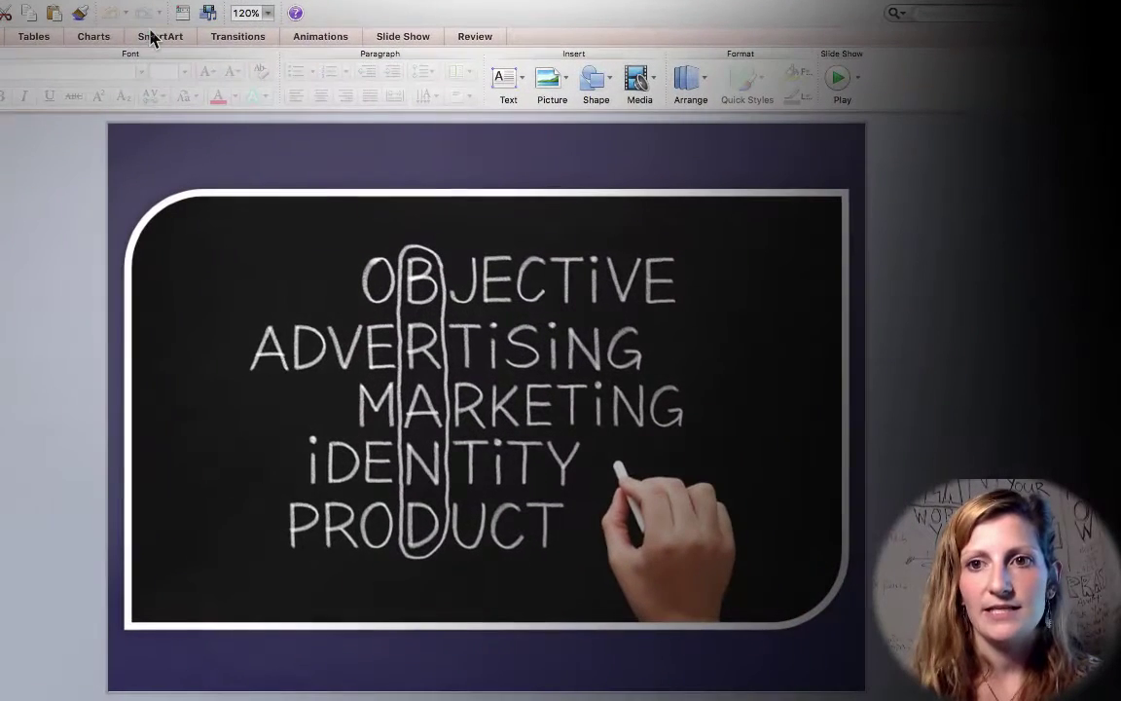
left_click(839, 80)
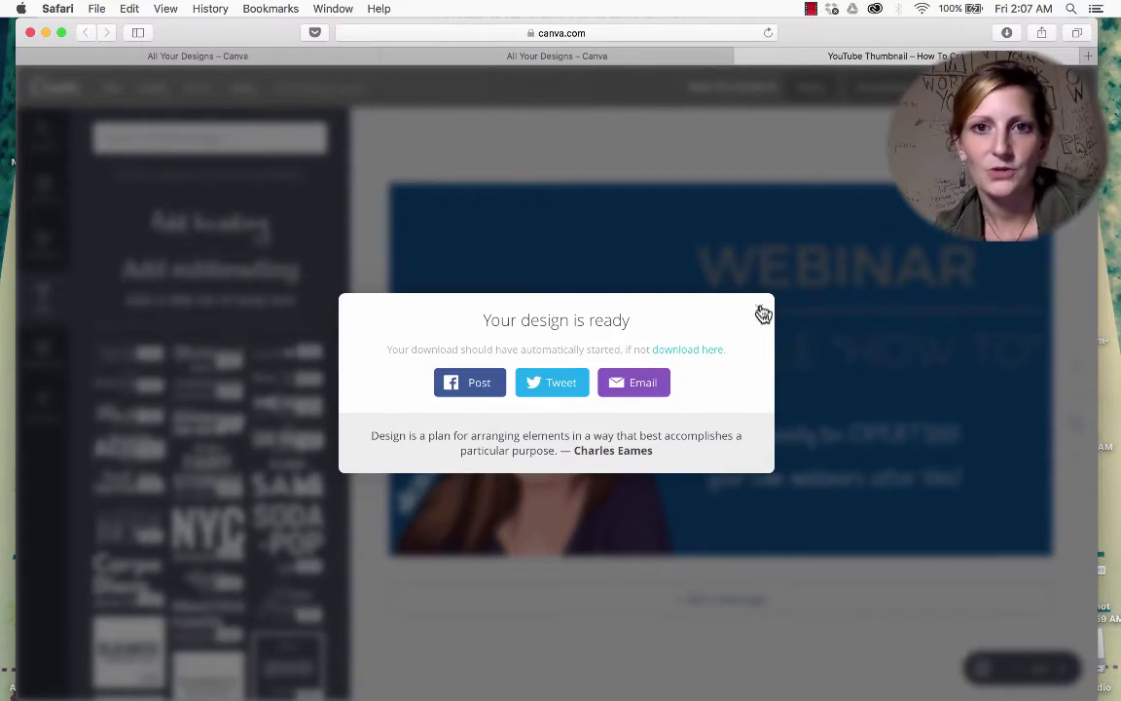
Dismiss the 'Your design is ready' message, minimize Safari and MassPlanner, and bring Camtasia 2 forward
left_click(763, 313)
left_click(46, 32)
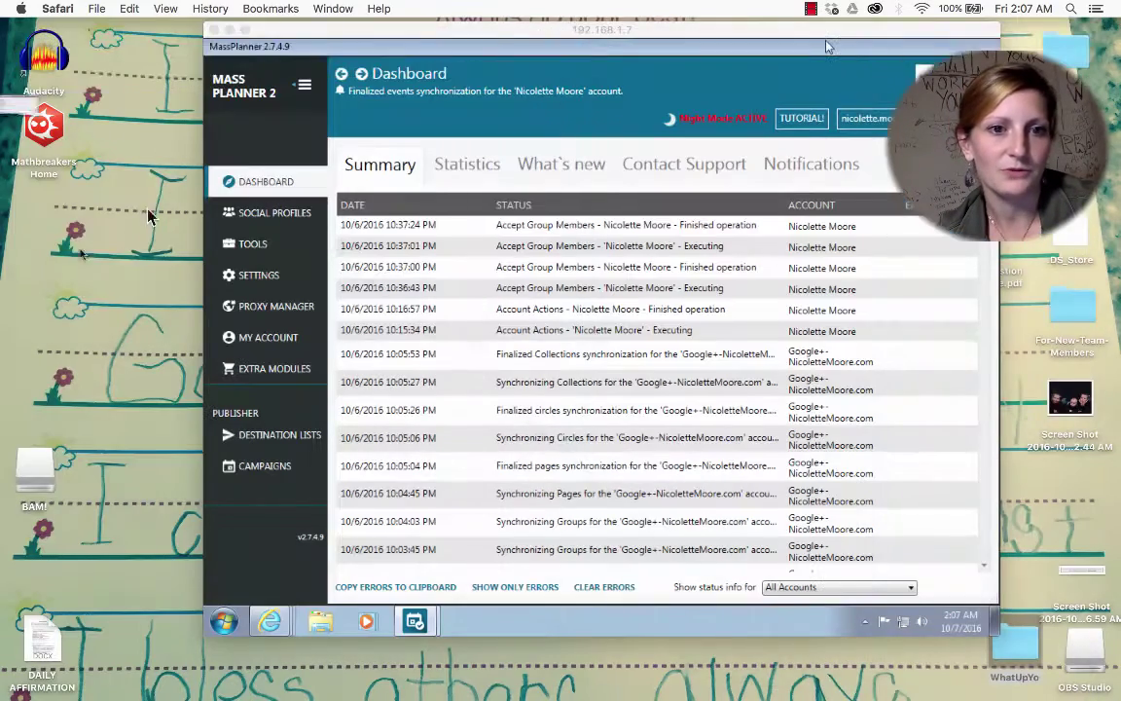
left_click(229, 30)
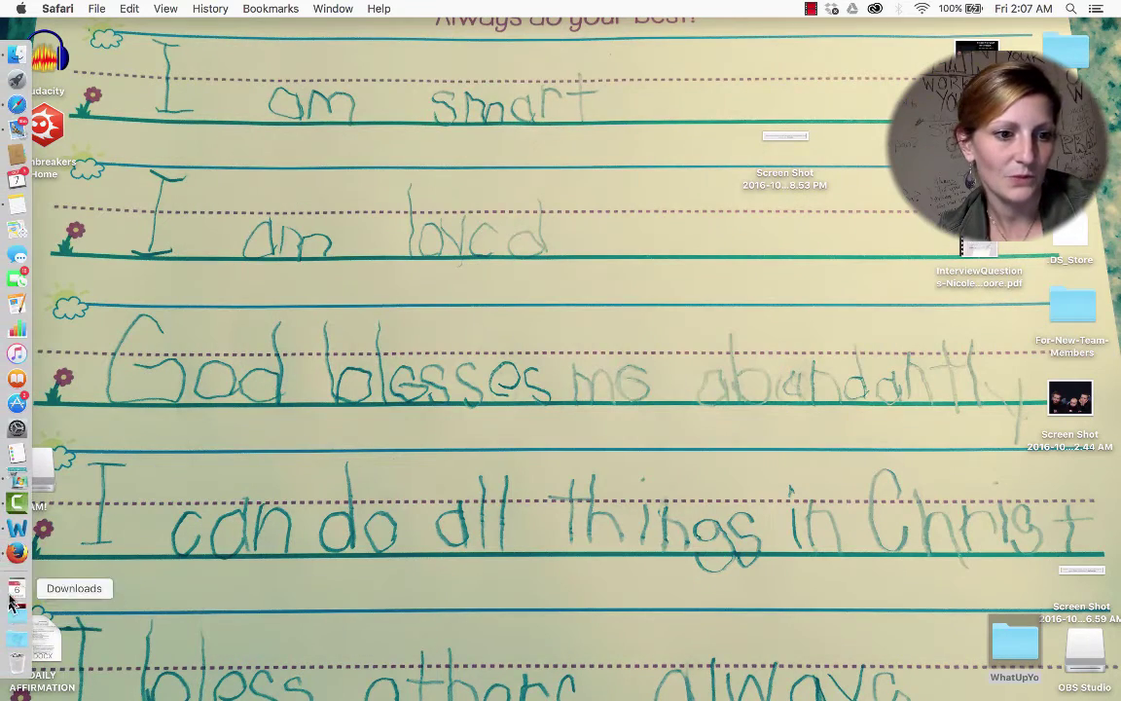
left_click(17, 503)
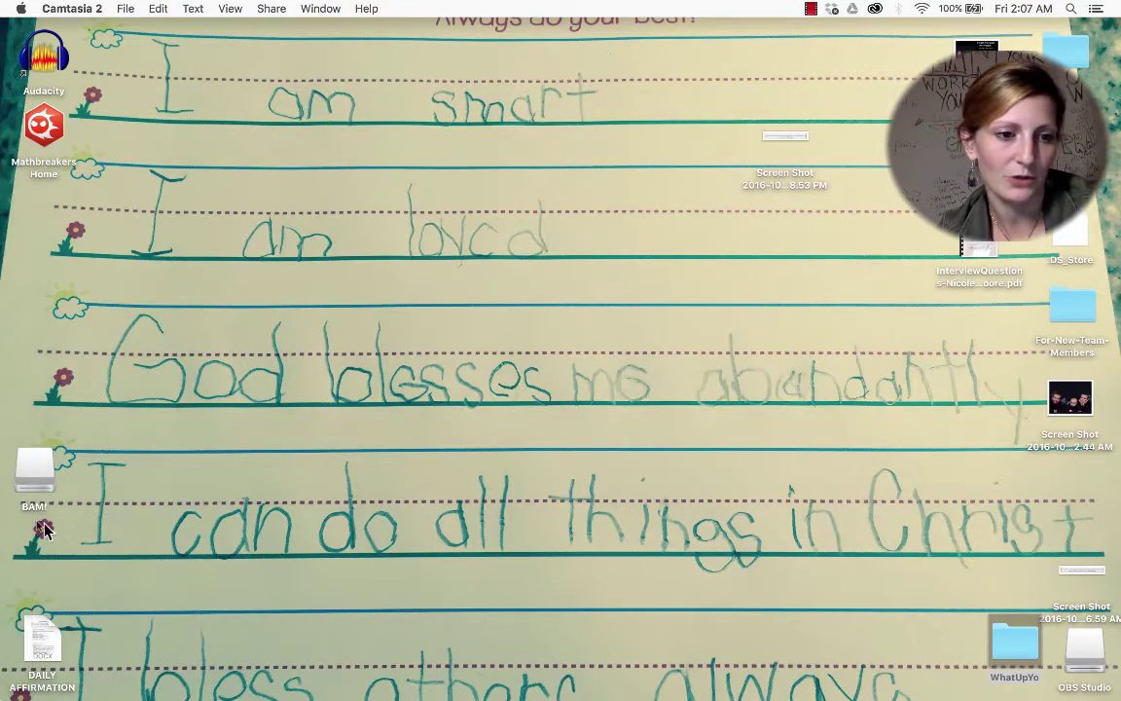
right_click(16, 502)
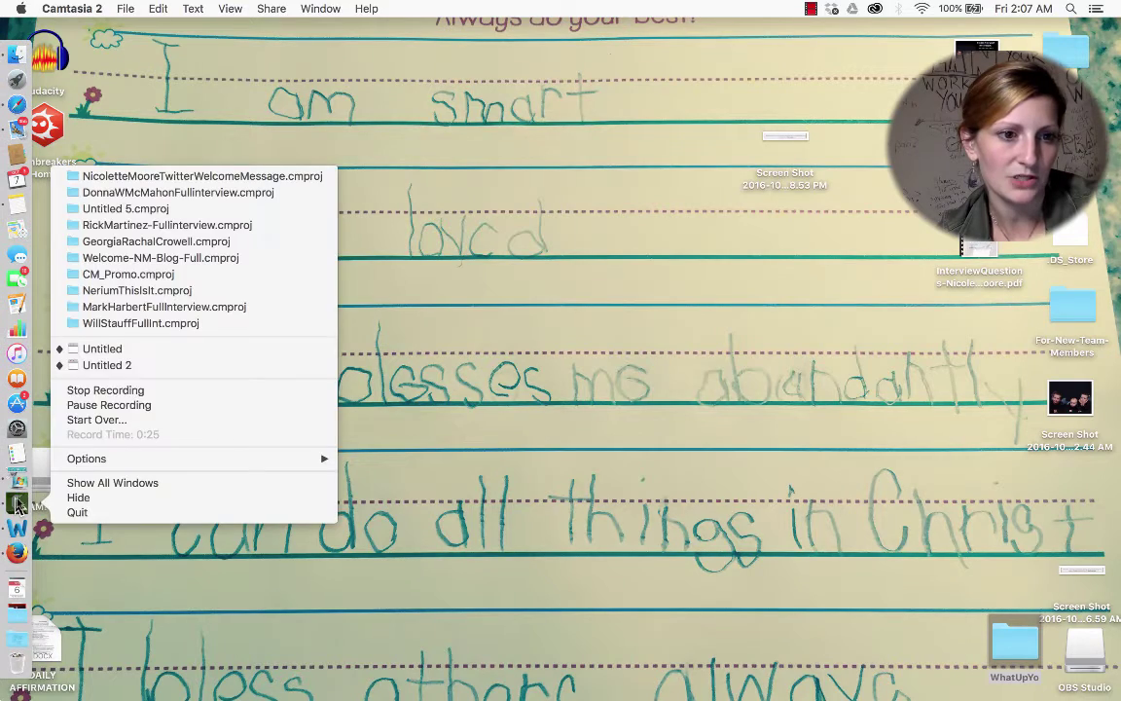
Open the Untitled 2 project from Camtasia's recent projects list
left_click(88, 366)
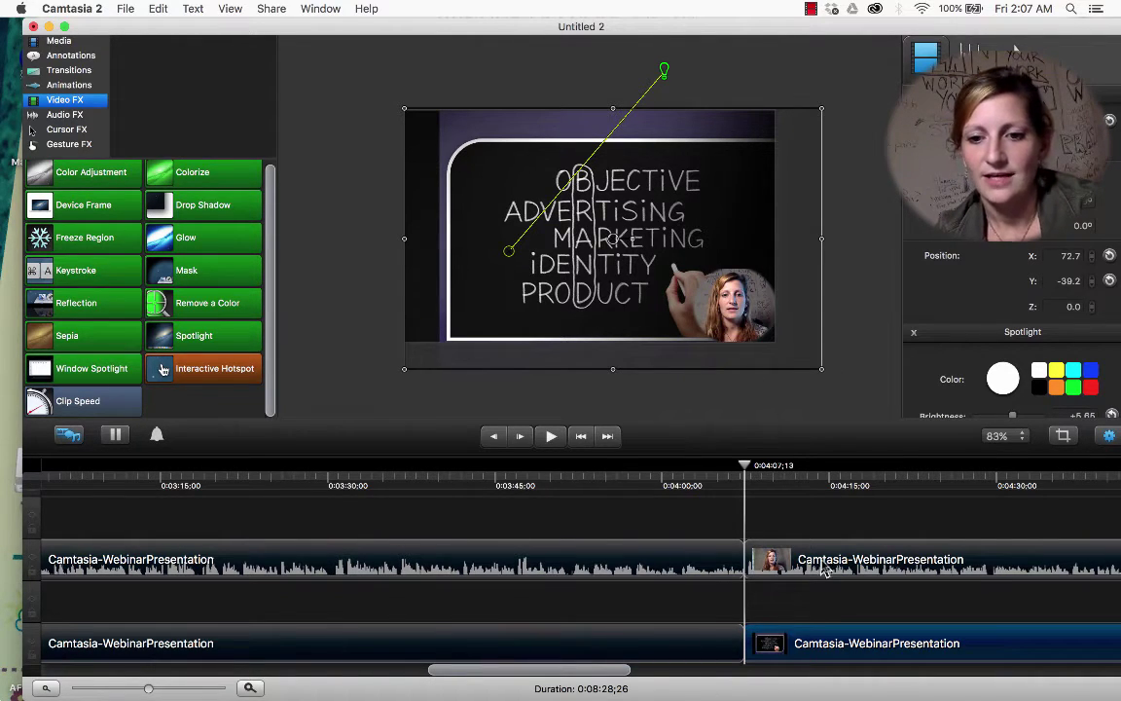
Drag the oval-masked webcam clip near 0:04:08 from the top track down to a lower track
mouse_move(778, 559)
left_mouse_down()
mouse_move(801, 557)
mouse_move(822, 573)
mouse_move(763, 551)
mouse_move(779, 552)
left_mouse_up()
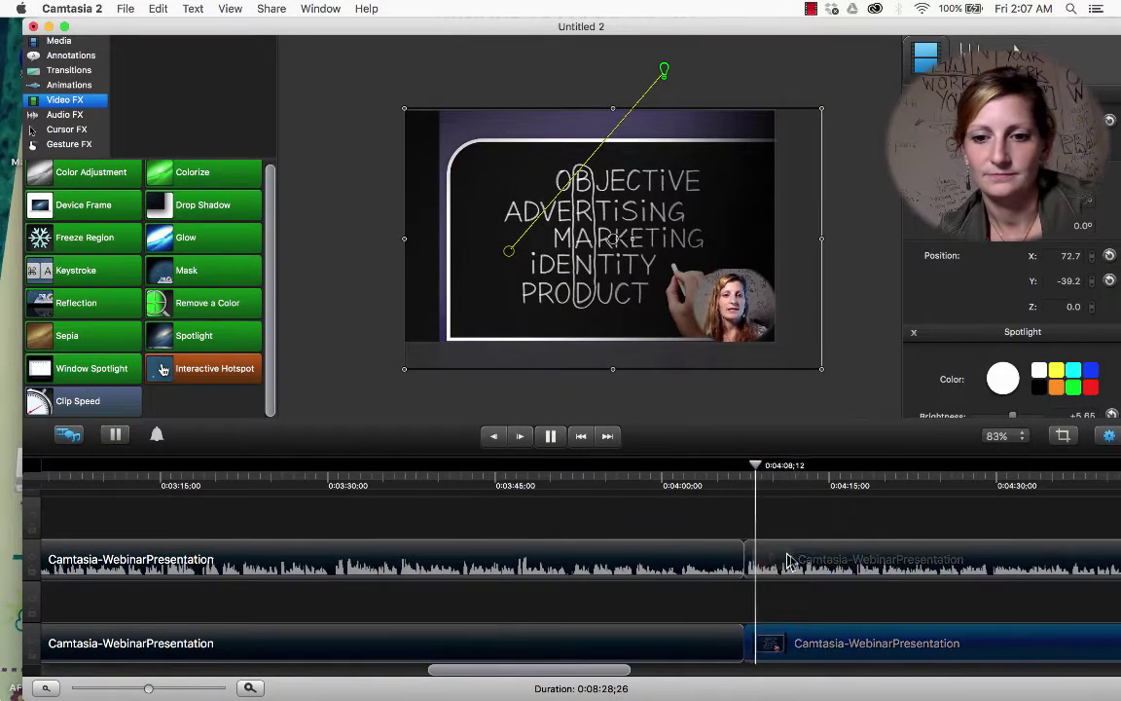
left_click(815, 577)
left_click_drag(815, 576, 796, 671)
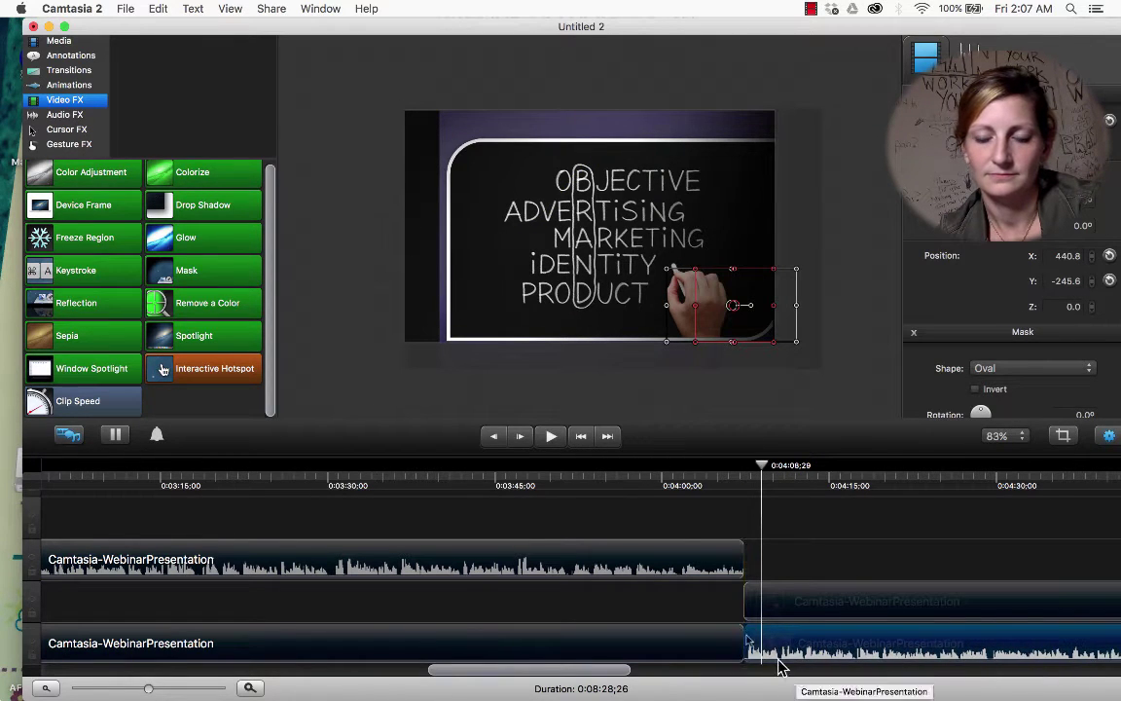
Play back the rearranged section, pause near 0:04:16, then select the spotlighted webcam overlay clip
left_click(551, 437)
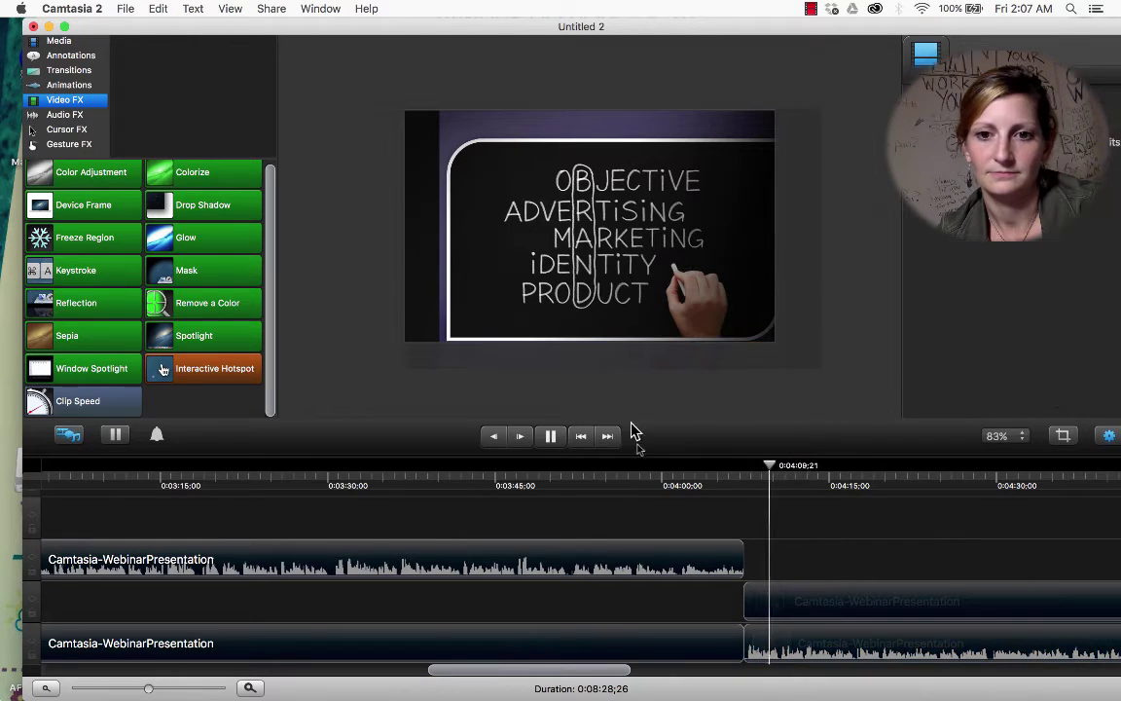
left_click(656, 516)
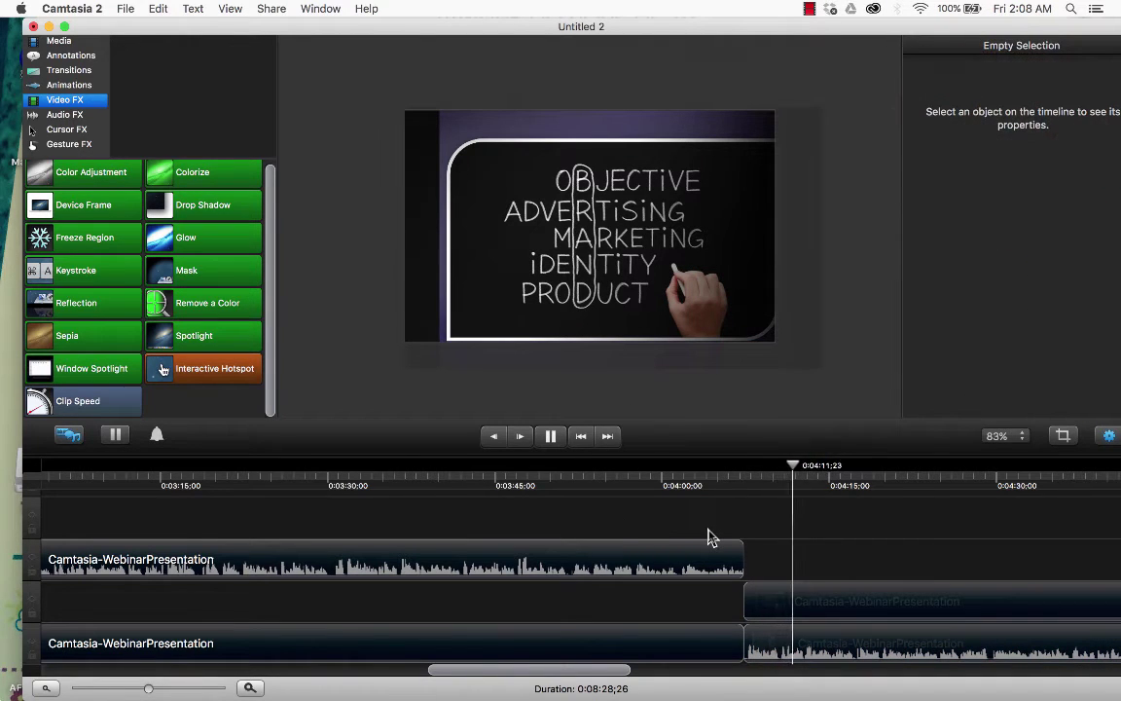
left_click(555, 437)
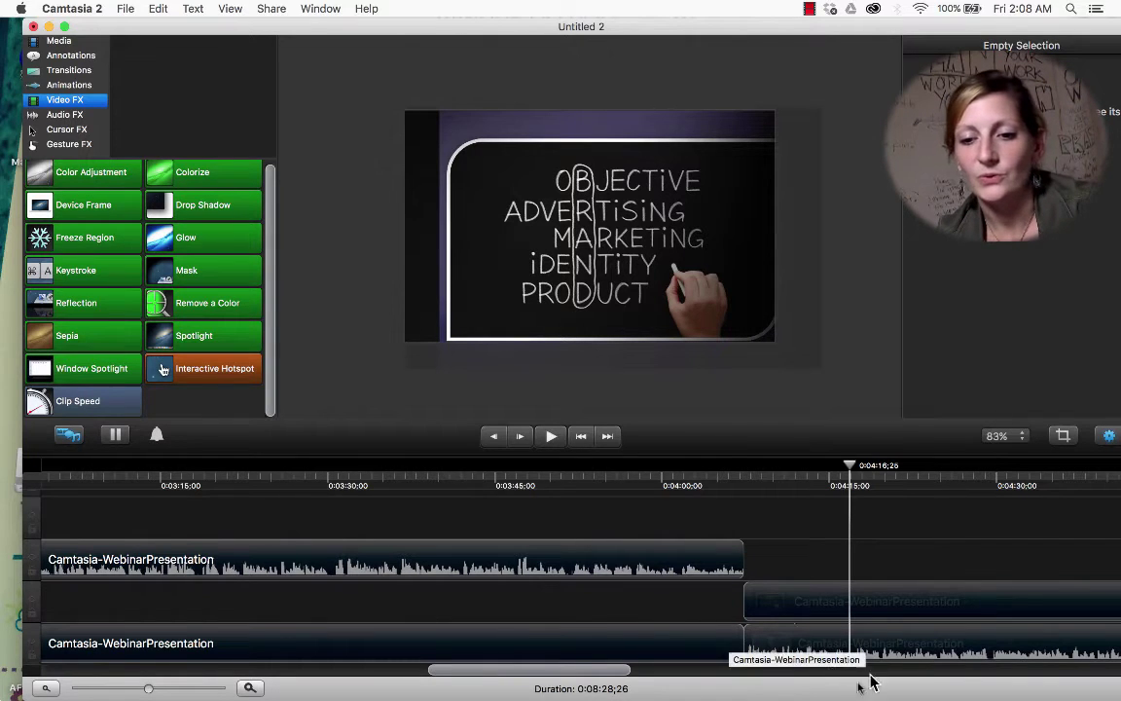
left_click(825, 622)
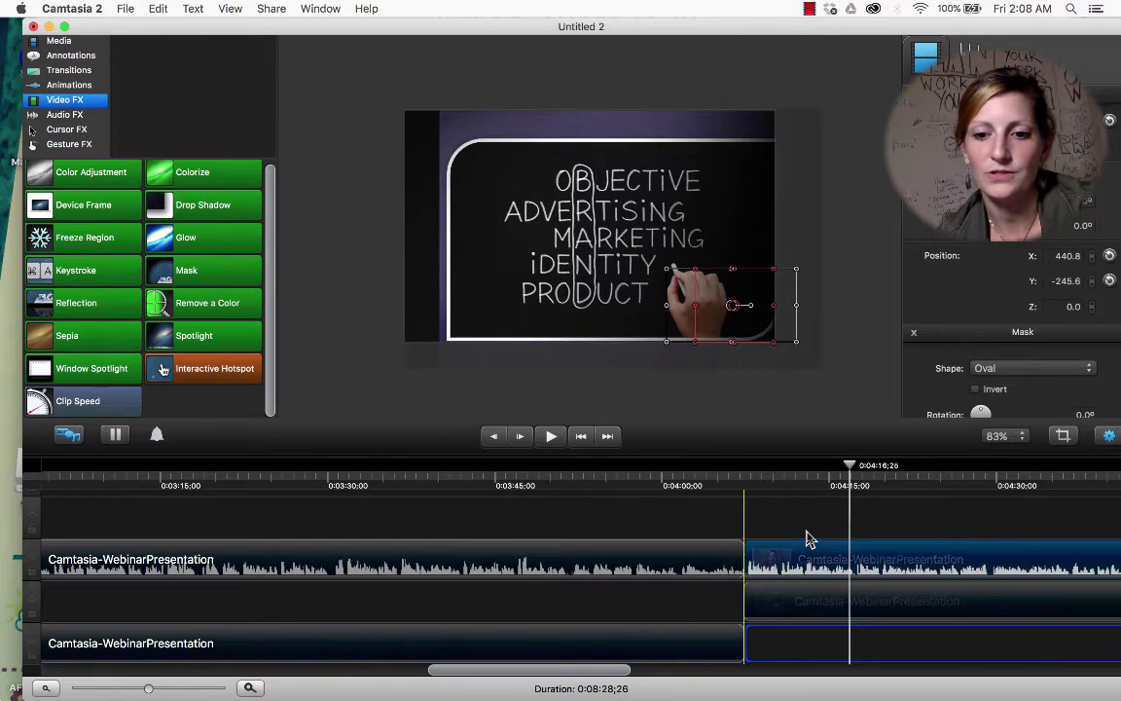
left_click(914, 605)
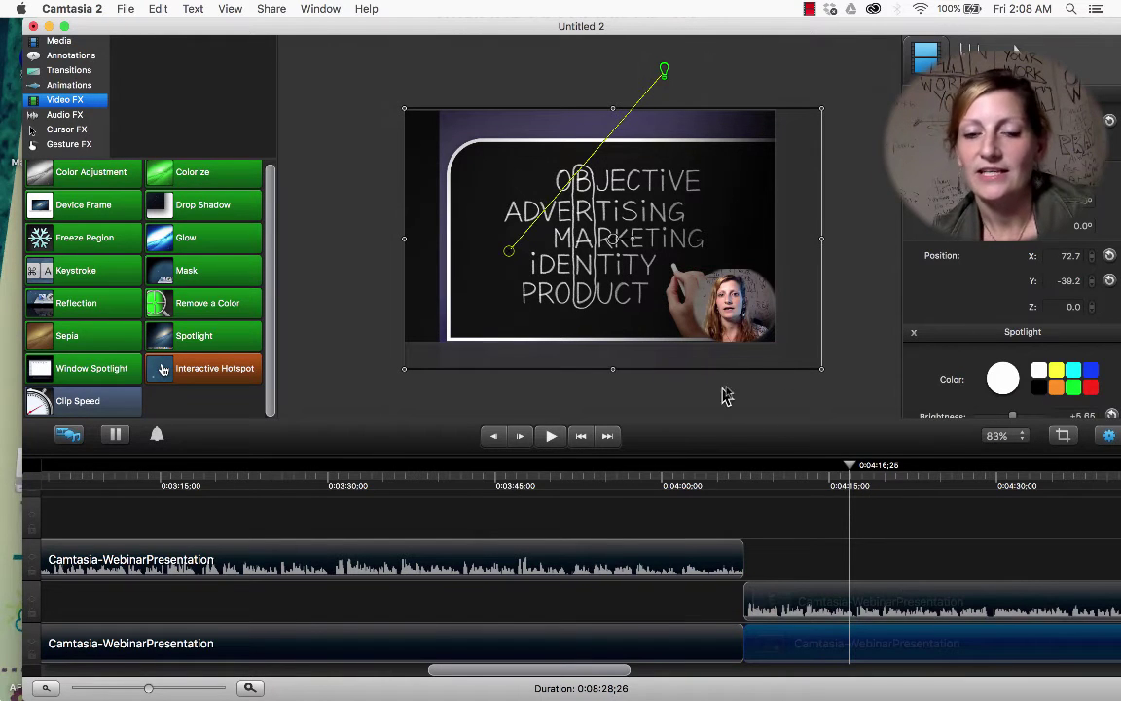